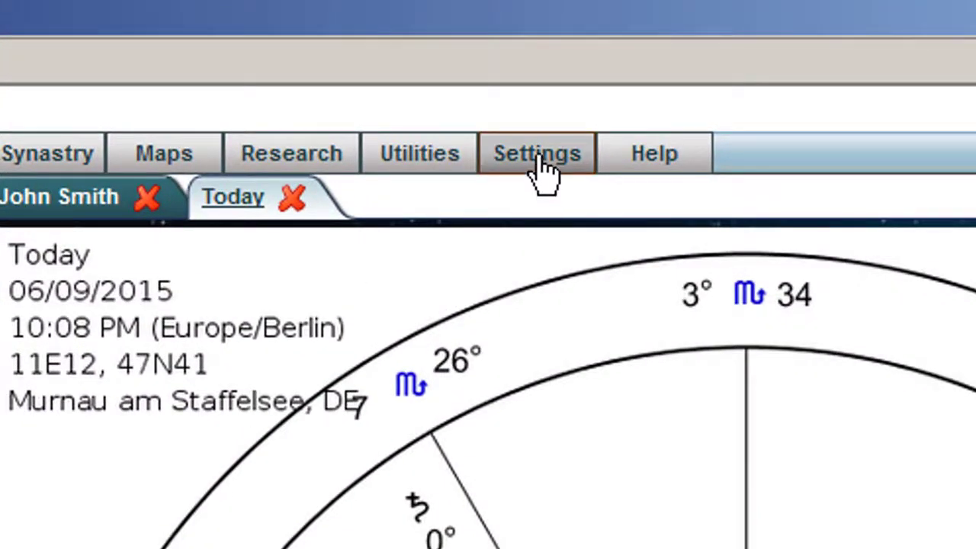
Step: Open the Settings dialog at the Aspects tab, showing each aspect's angle, orb, line style, width and colour
left_click(542, 164)
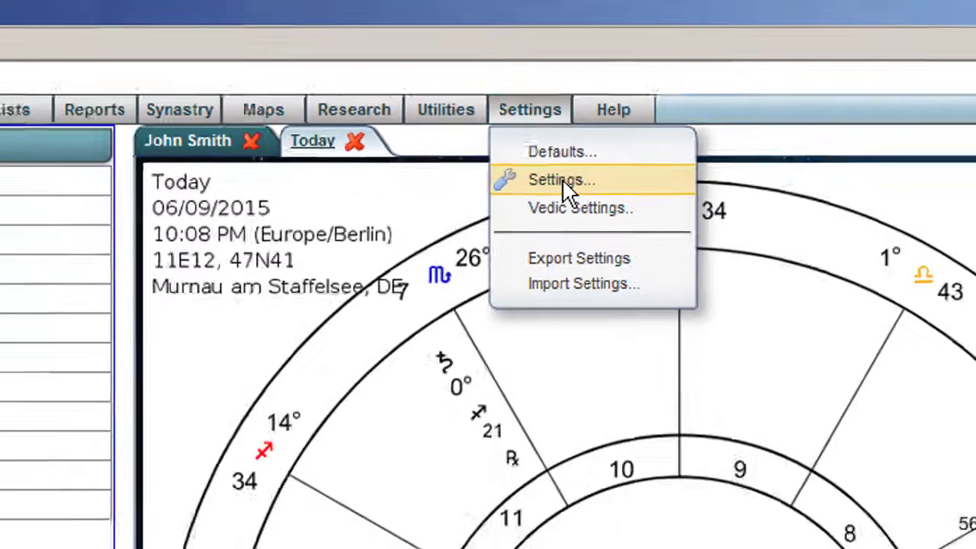
left_click(585, 255)
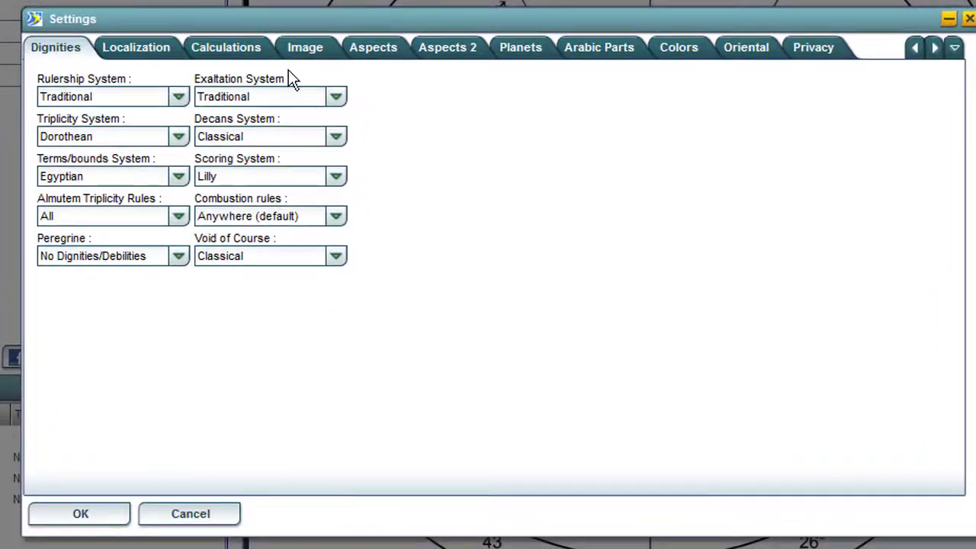
left_click(371, 53)
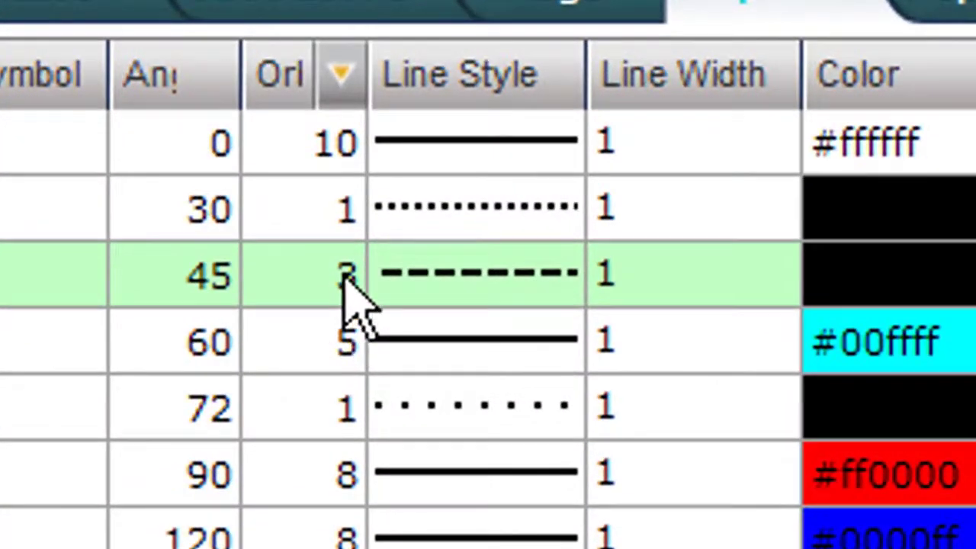
left_click(344, 278)
left_click(347, 280)
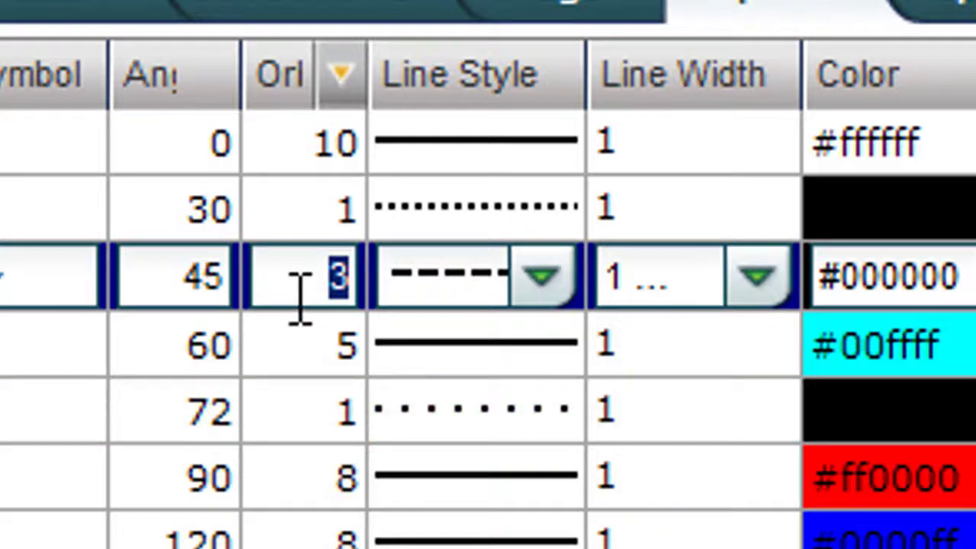
type("5")
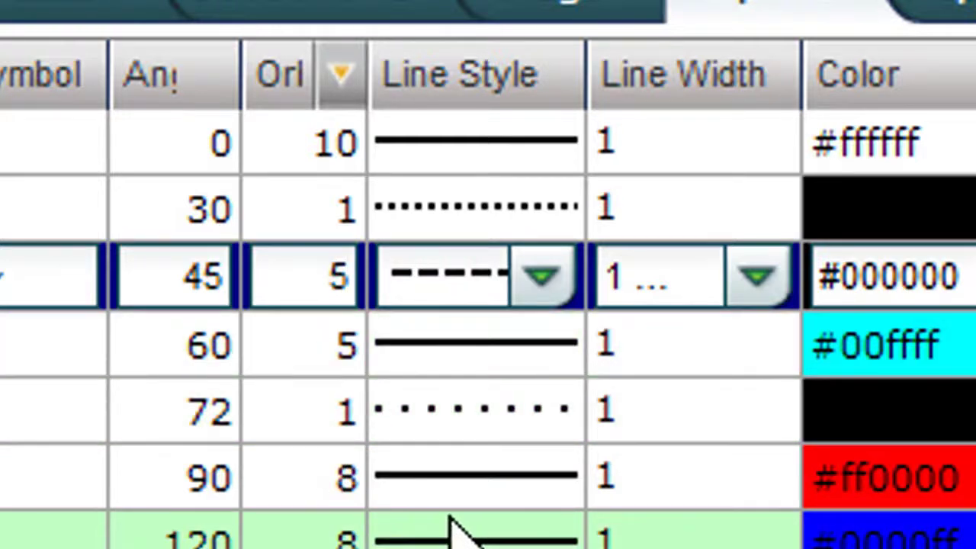
double_click(335, 274)
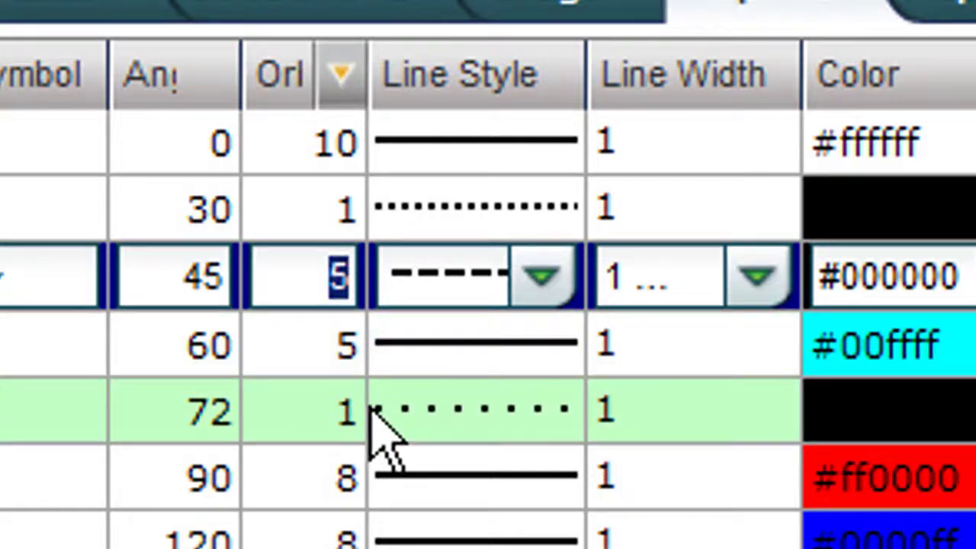
type("3")
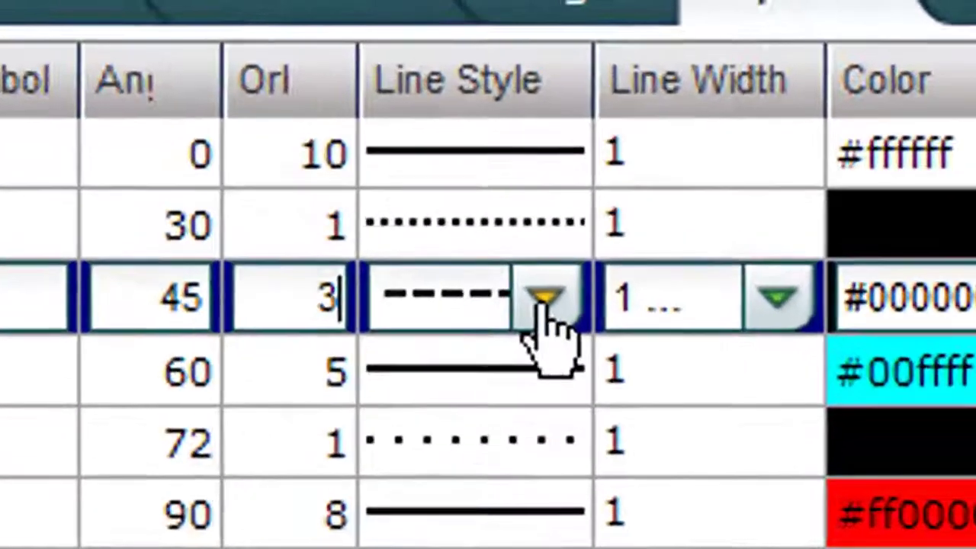
Step: Give Semisquare a long-dash line style and keep its line width at 1
left_click(519, 164)
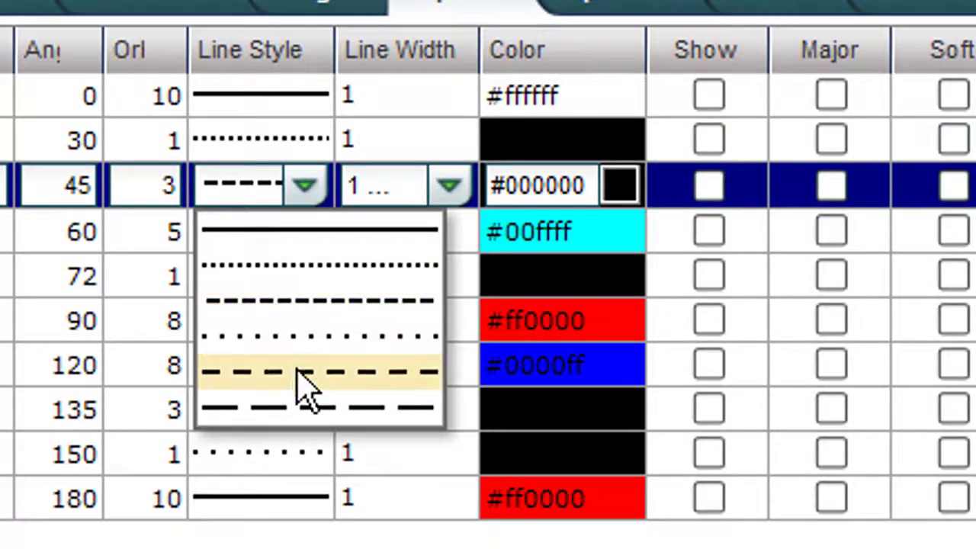
left_click(290, 412)
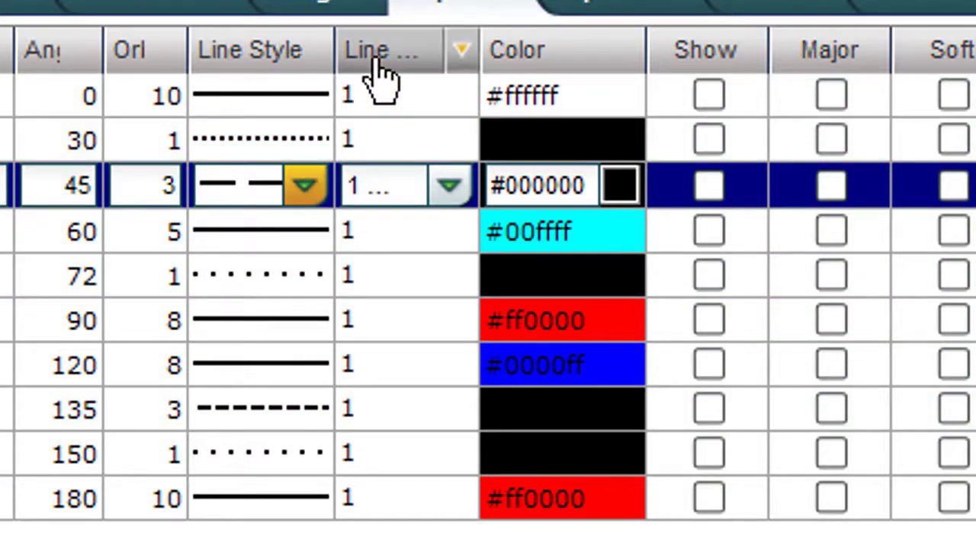
left_click(450, 191)
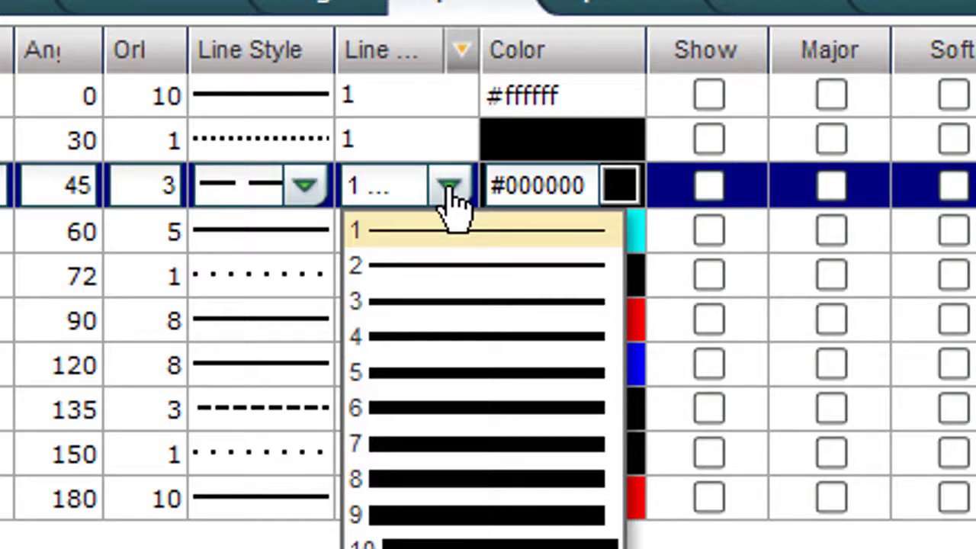
left_click(450, 190)
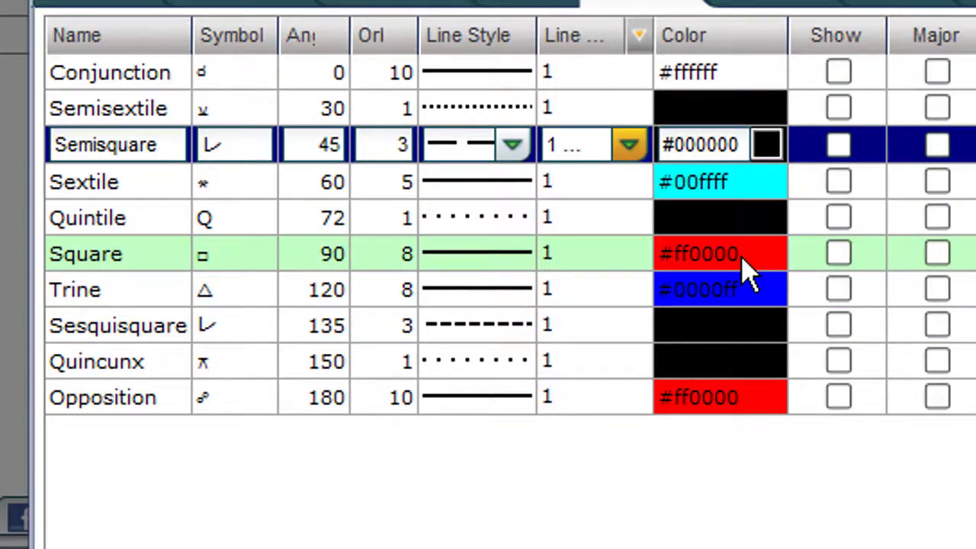
Step: Pick green (#008000) from the colour palette for the Square aspect at 90°
left_click(741, 258)
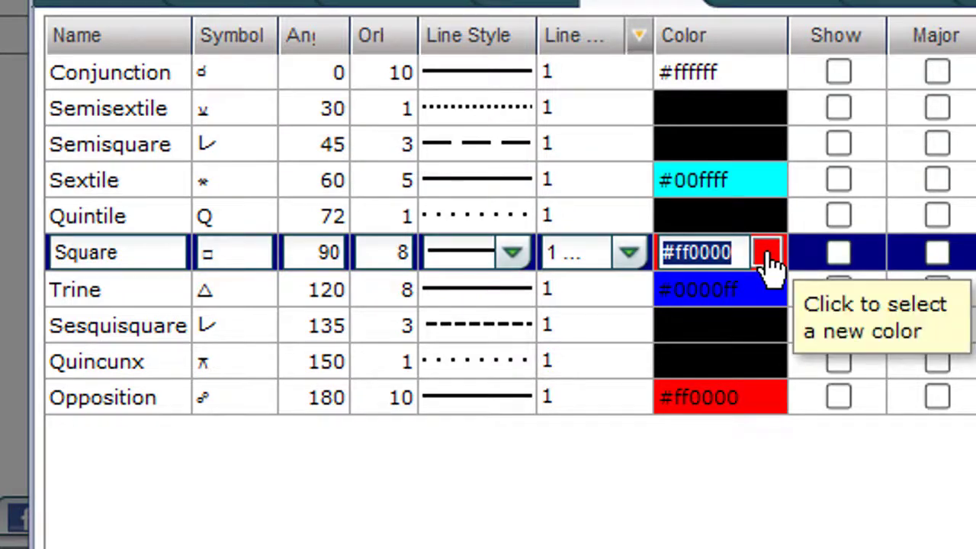
left_click(766, 253)
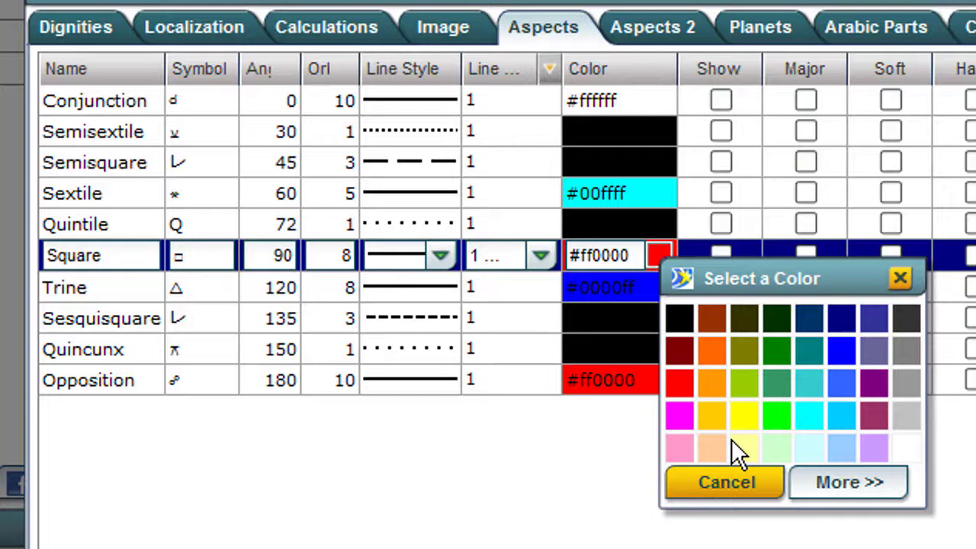
left_click(777, 349)
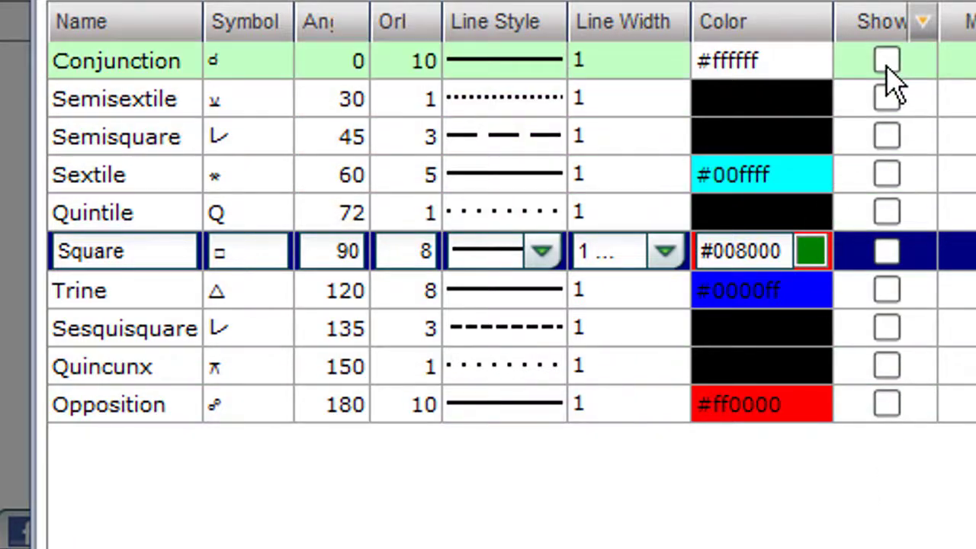
Step: Tick Show for Conjunction, Semisextile, Semisquare and Sextile
left_click(888, 70)
left_click(886, 64)
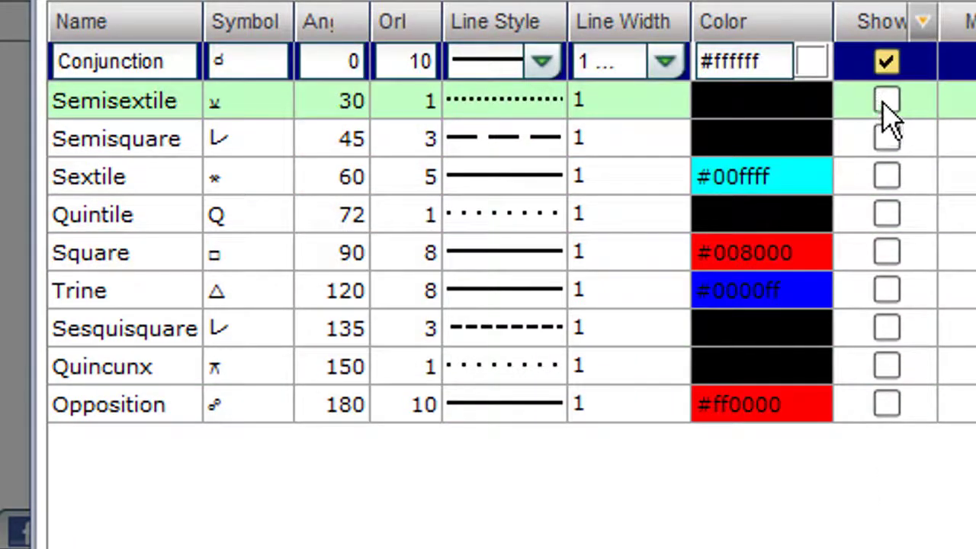
left_click(890, 114)
left_click(890, 114)
left_click(889, 139)
left_click(888, 142)
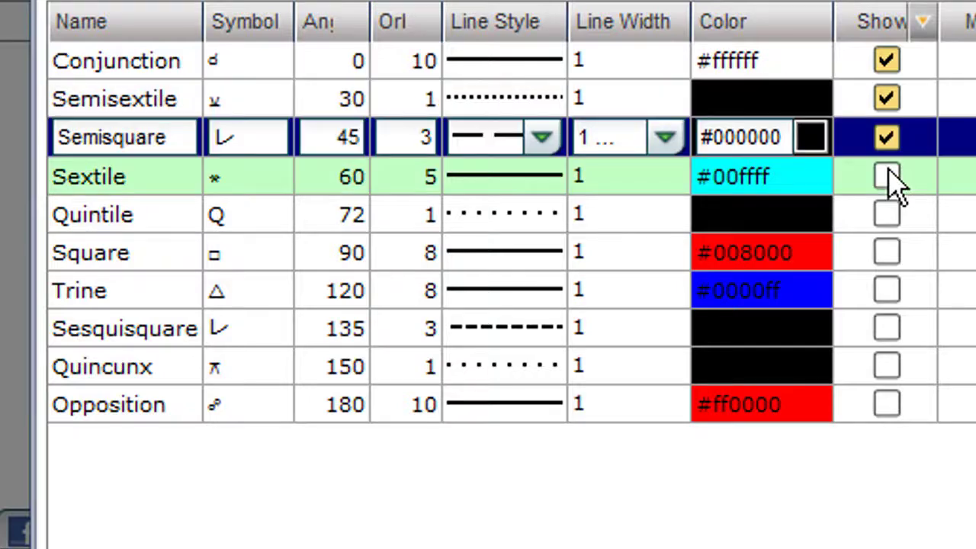
left_click(888, 180)
left_click(889, 187)
Step: Tick Show for Quintile, Square, Trine, Sesquisquare, Quincunx and Opposition
left_click(889, 217)
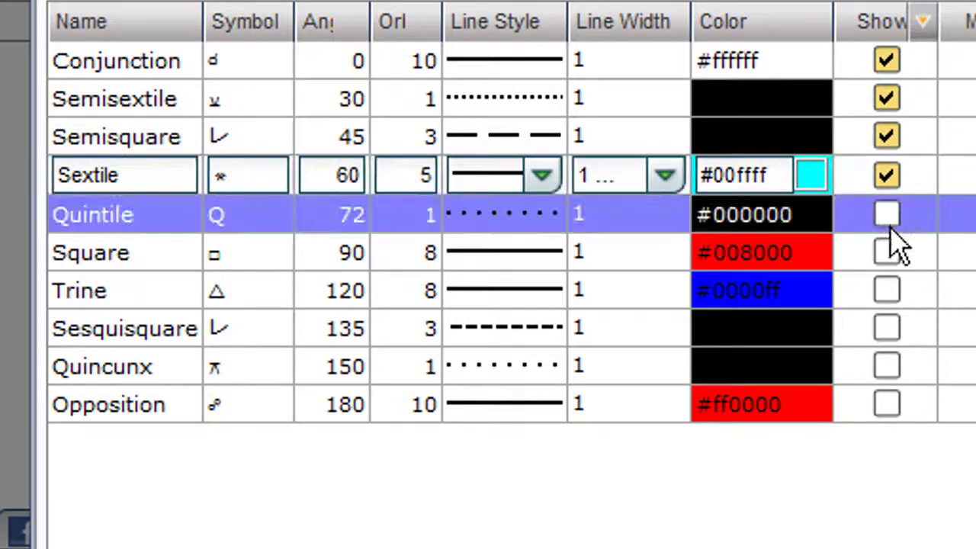
left_click(889, 225)
left_click(889, 254)
left_click(889, 257)
left_click(889, 297)
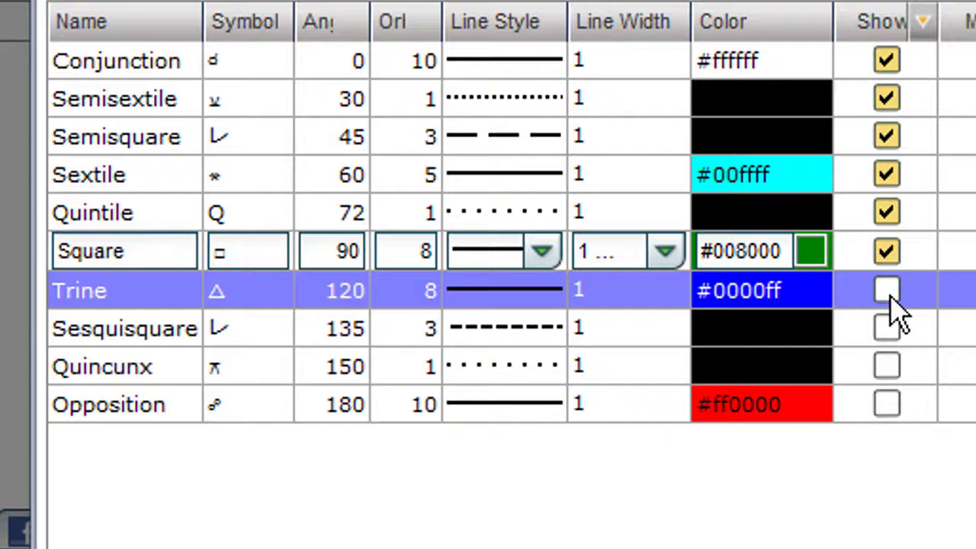
left_click(888, 301)
left_click(890, 332)
left_click(889, 336)
left_click(888, 369)
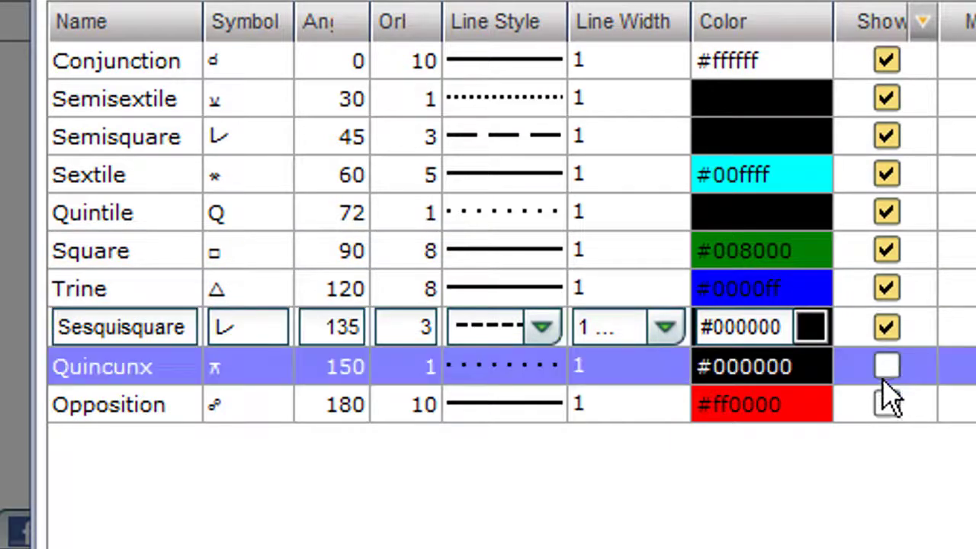
left_click(887, 373)
left_click(884, 404)
left_click(881, 406)
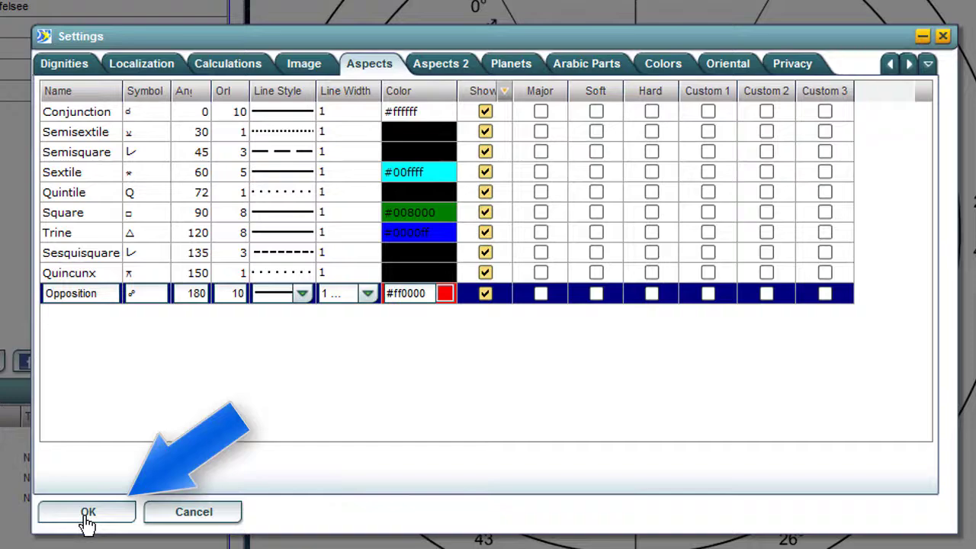
Step: Save the aspect settings with OK and redraw the Today chart
left_click(88, 512)
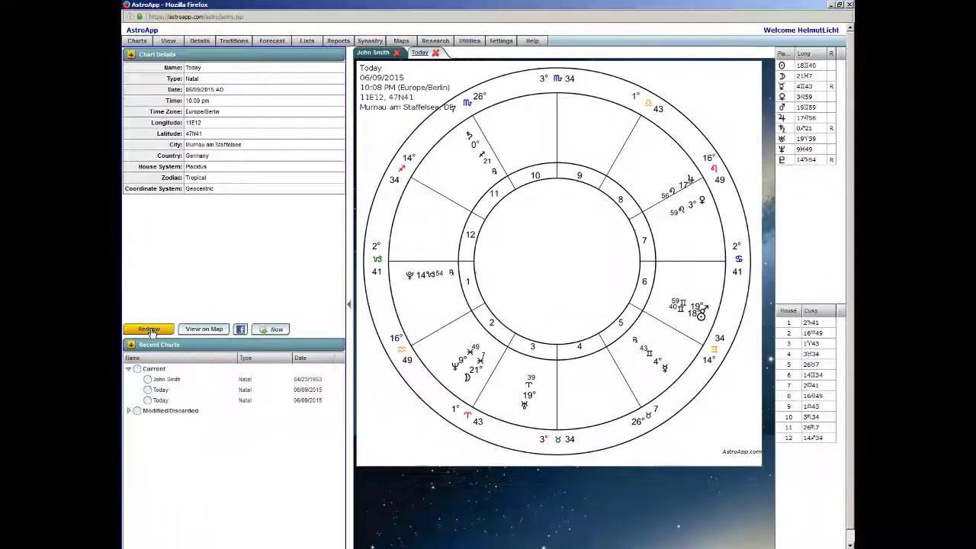
left_click(309, 263)
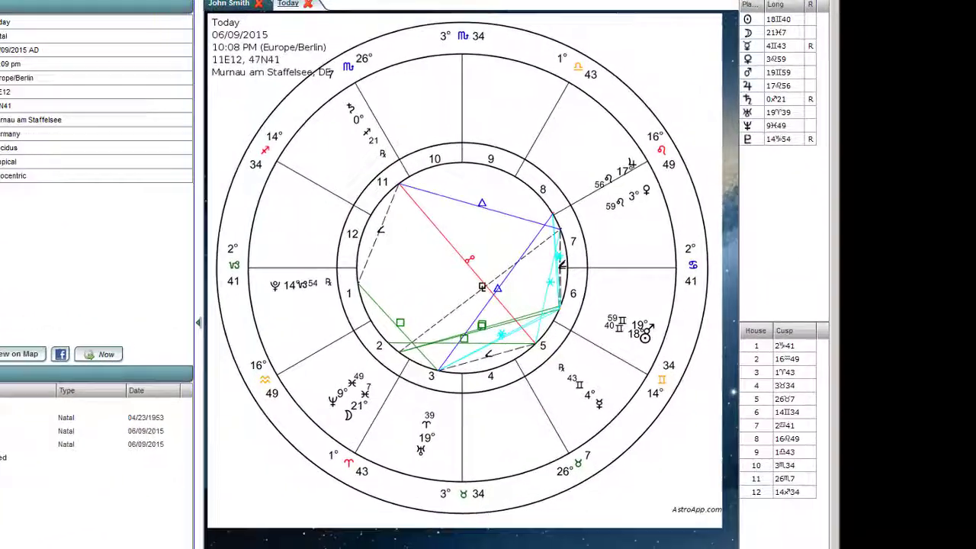